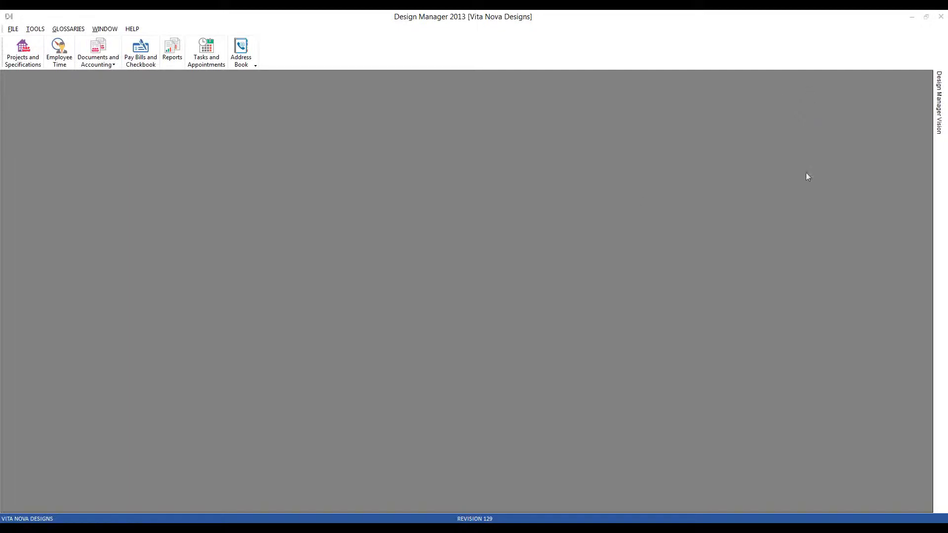
# Step: Open Projects and Specifications and go to the BRO01 Brown Newtown Home project
pyautogui.click(24, 52)
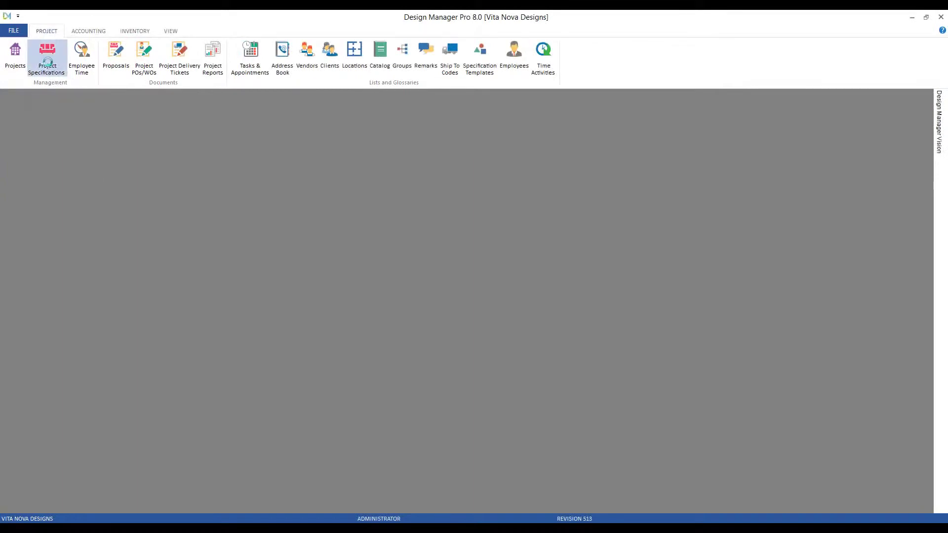
pyautogui.click(47, 62)
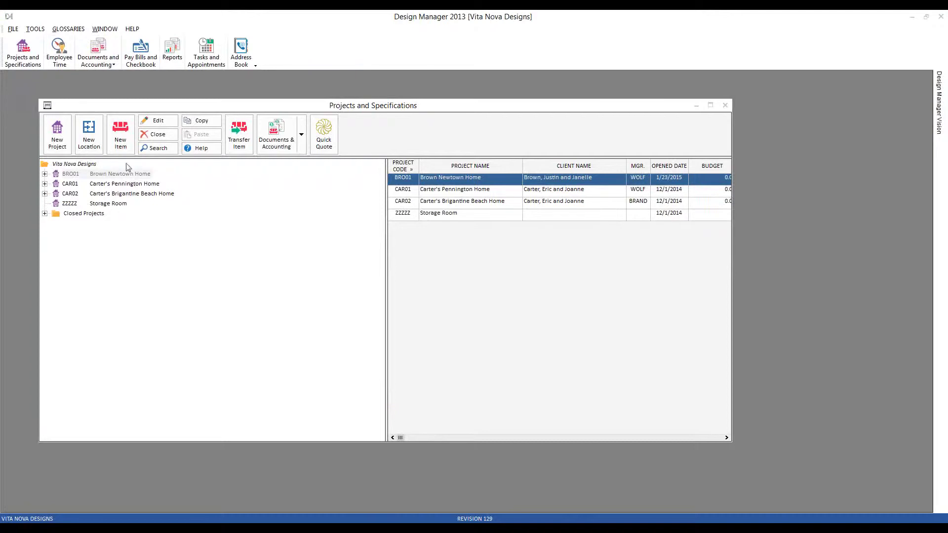
# Step: Start a new Brown Newtown Home item dated 5/28/2015 and pick the TRAVE standard remark
pyautogui.click(123, 144)
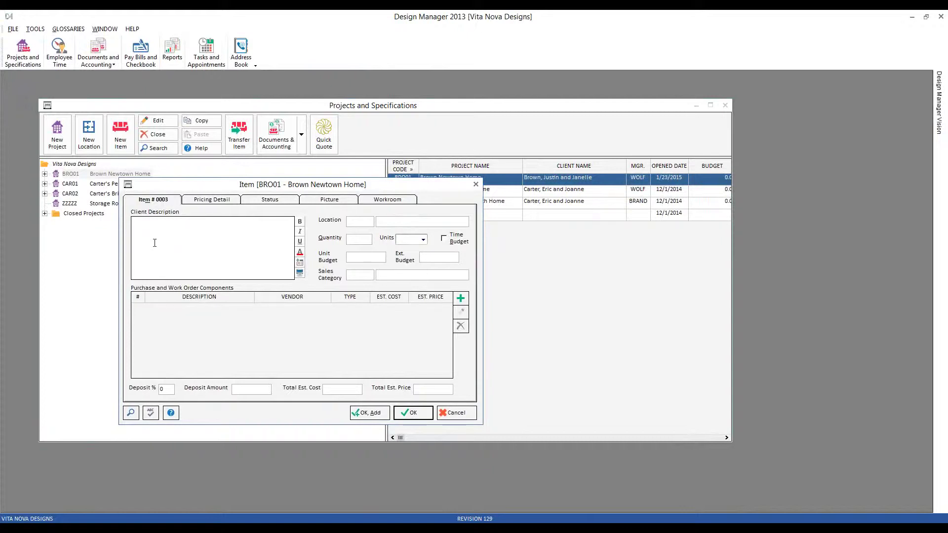
pyautogui.click(300, 263)
pyautogui.click(130, 413)
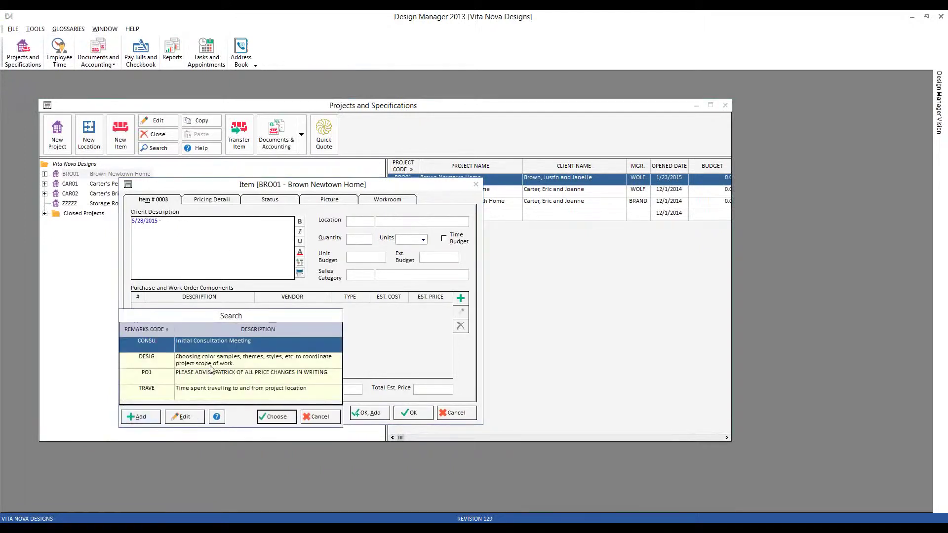
pyautogui.click(169, 391)
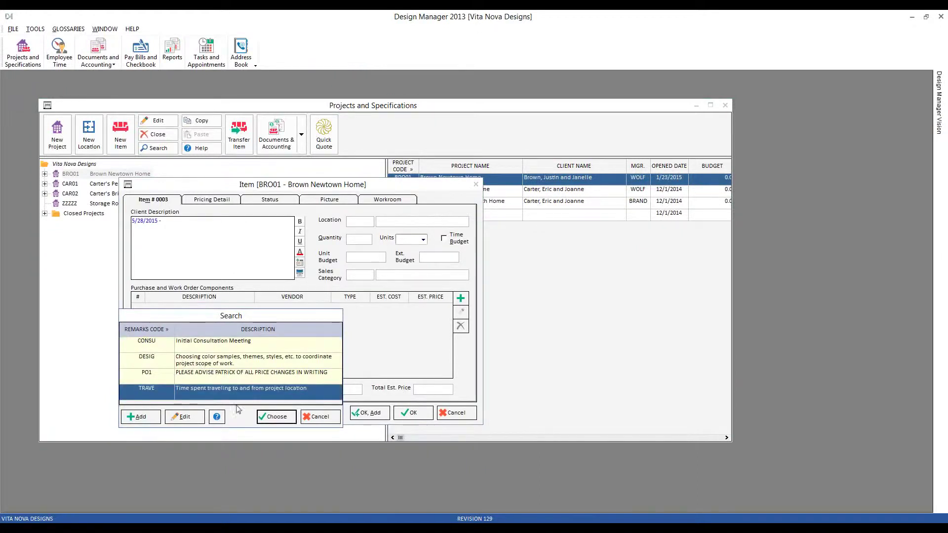
# Step: Insert the travel remark and set location TIME, quantity 1 and units hrs
pyautogui.click(264, 416)
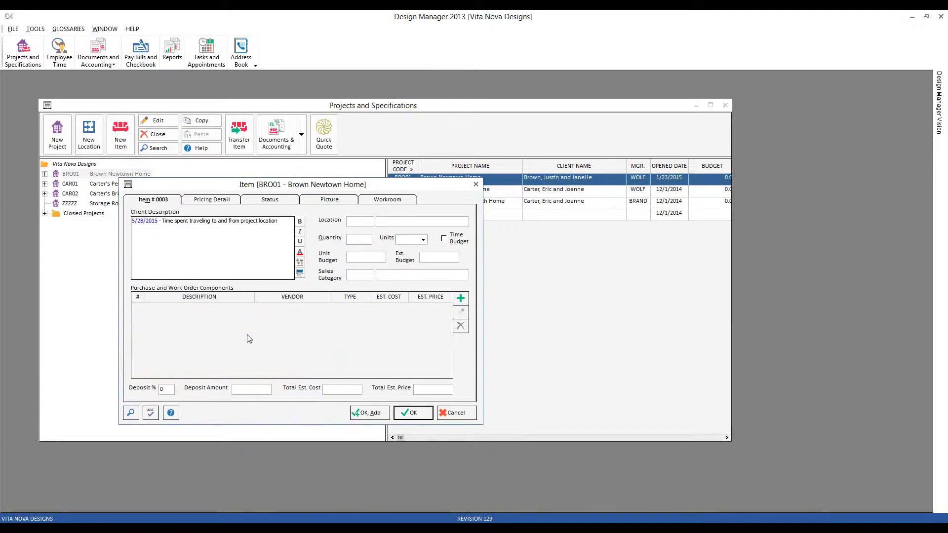
pyautogui.click(356, 222)
pyautogui.write('TIME')
pyautogui.press('Tab')
pyautogui.write('1')
pyautogui.click(423, 239)
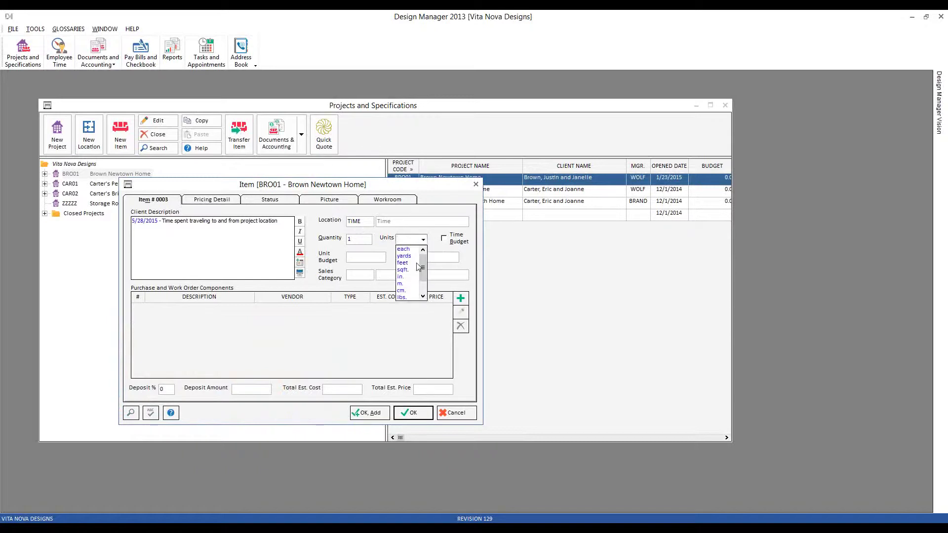
pyautogui.click(409, 285)
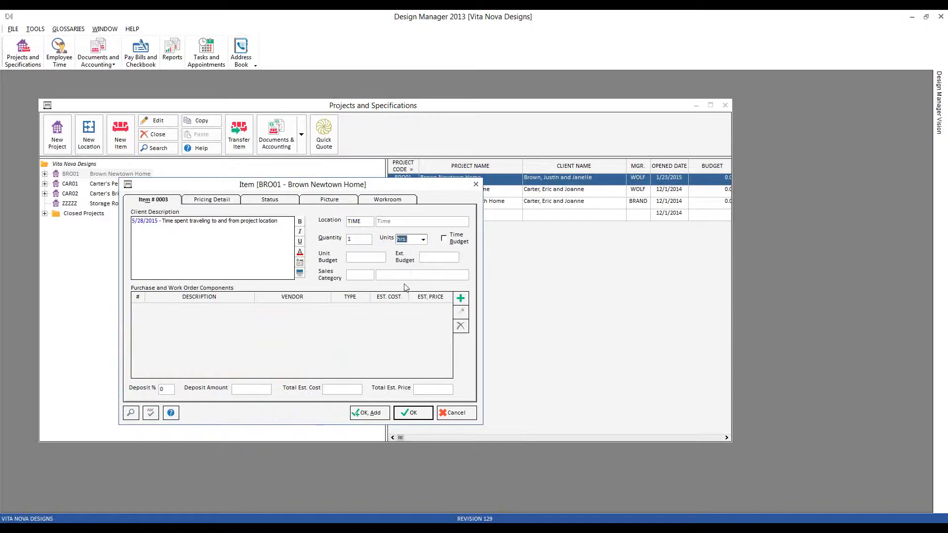
pyautogui.click(356, 276)
# Step: Assign sales category PROF (Professional Services / Time), estimated price 75.00 and estimated cost 40
pyautogui.click(131, 412)
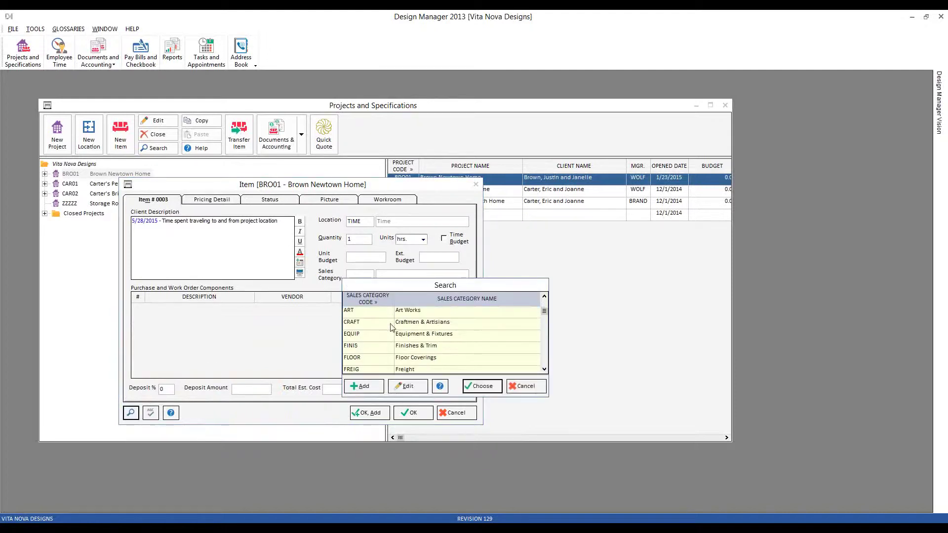
pyautogui.scroll(-5, 392, 327)
pyautogui.click(399, 346)
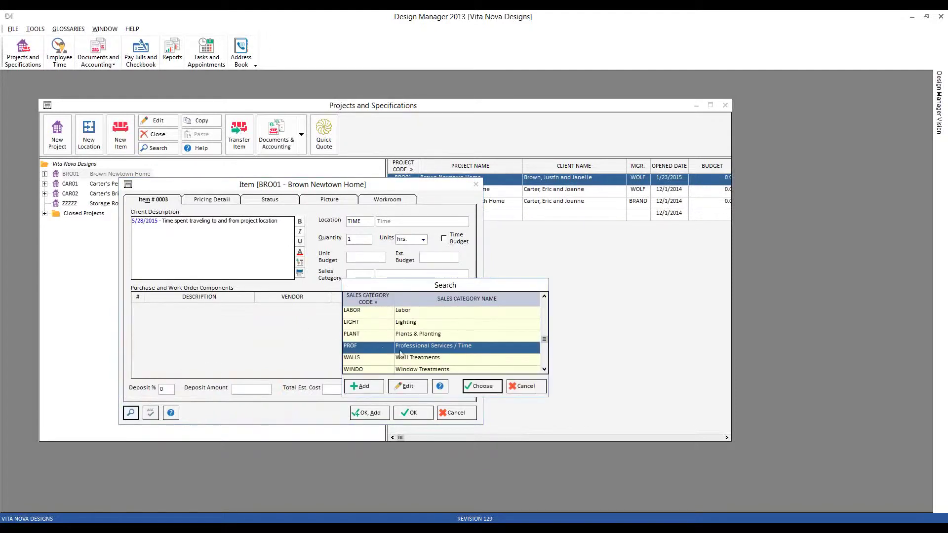
pyautogui.click(483, 387)
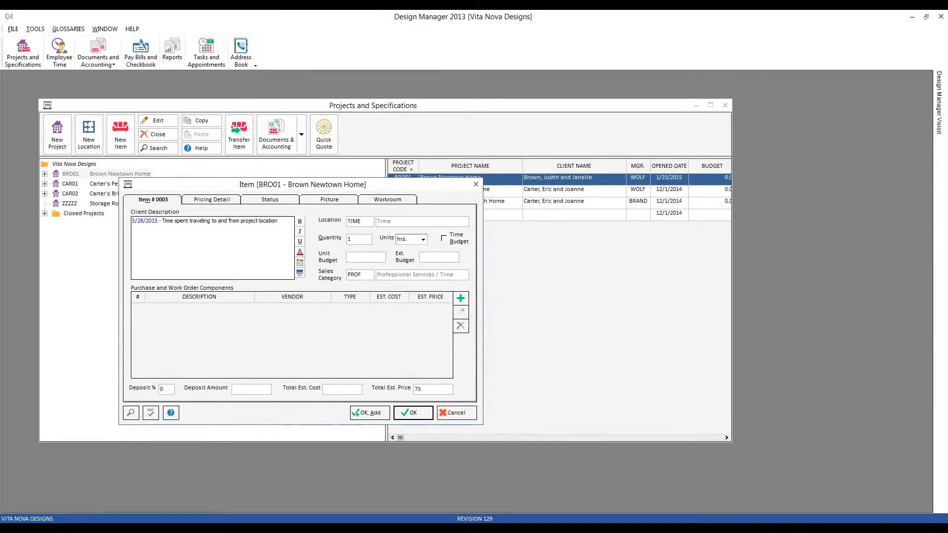
pyautogui.press('Tab')
pyautogui.write('40')
pyautogui.click(459, 299)
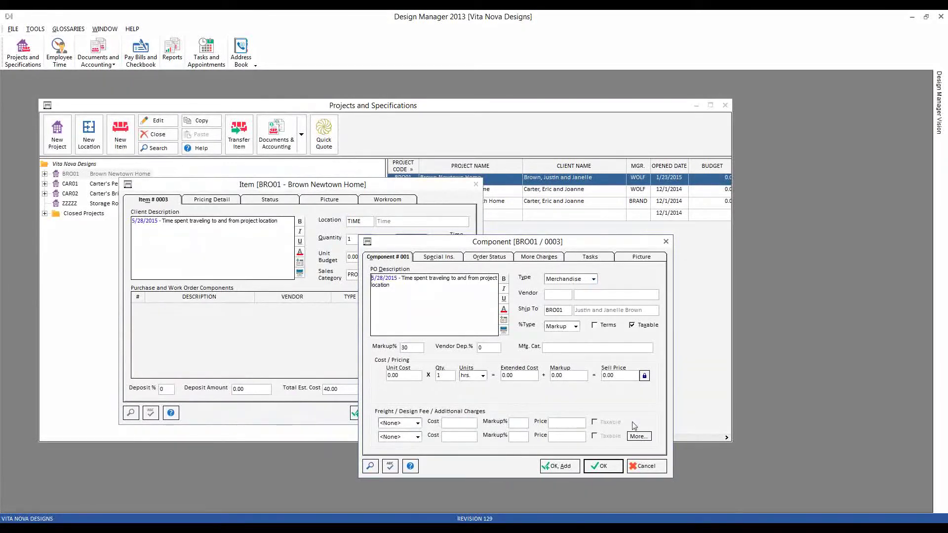
pyautogui.click(646, 466)
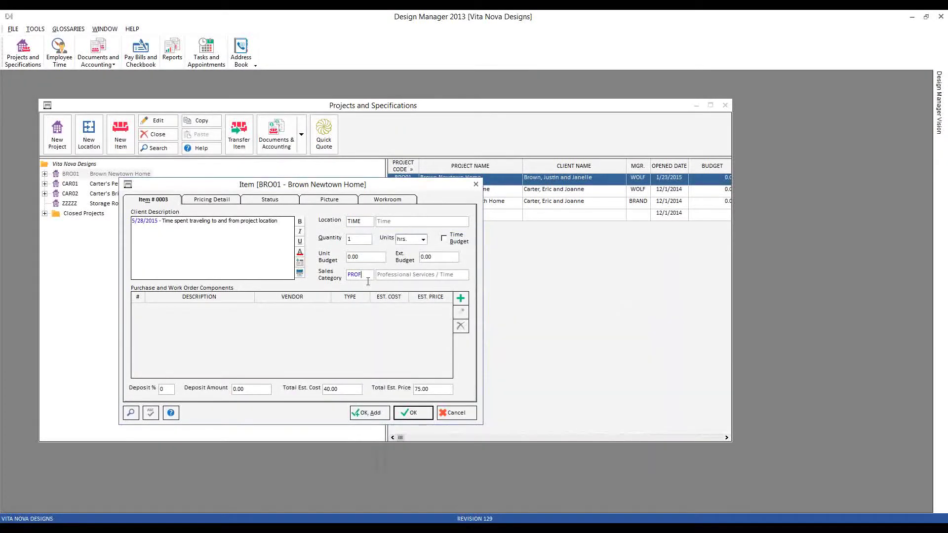
pyautogui.click(131, 413)
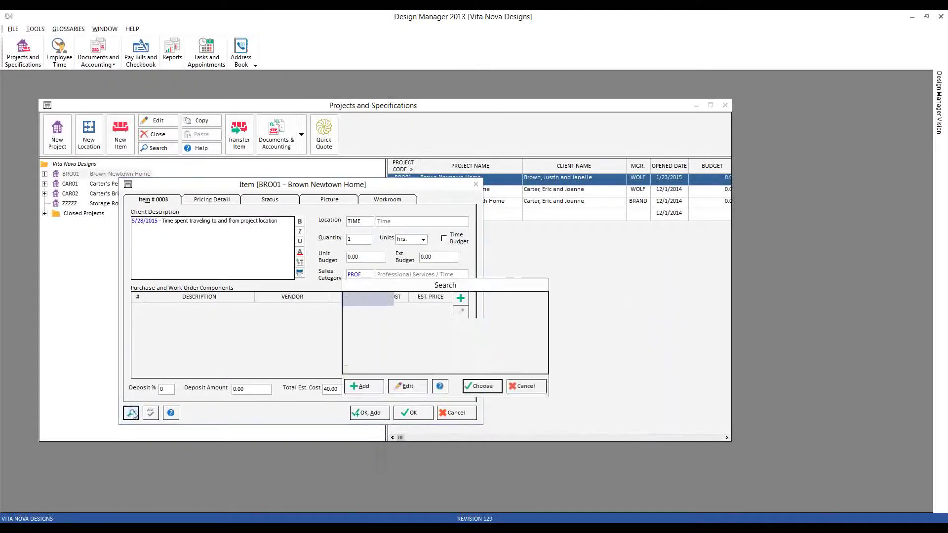
pyautogui.click(407, 386)
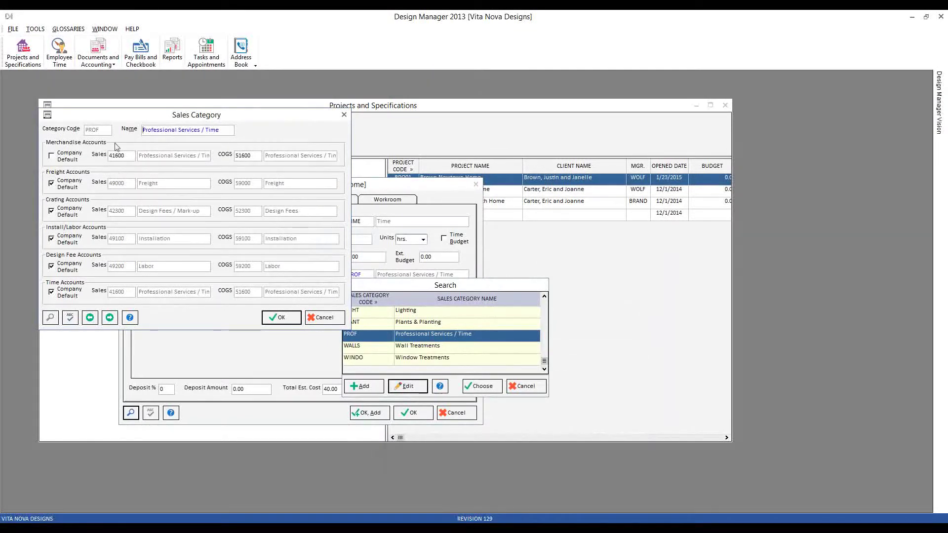
pyautogui.click(130, 156)
pyautogui.click(328, 318)
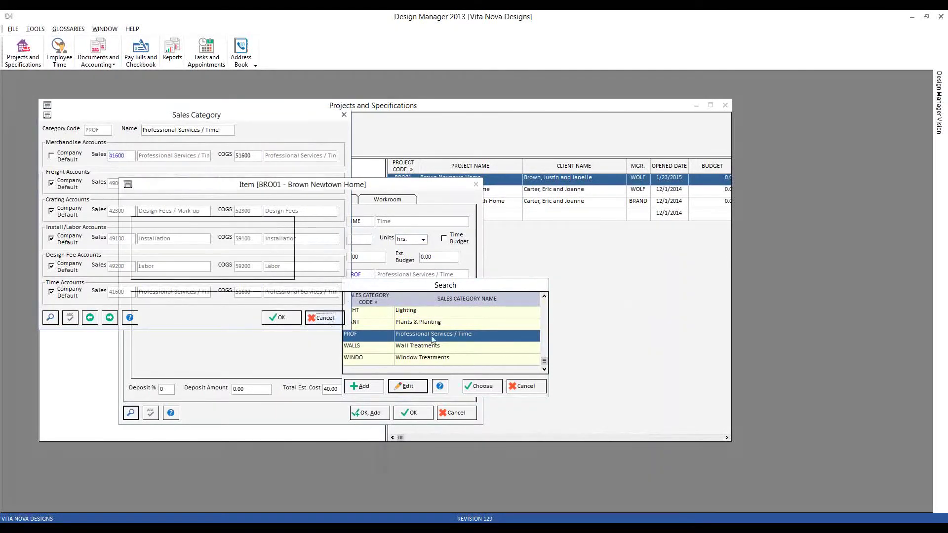
pyautogui.click(525, 386)
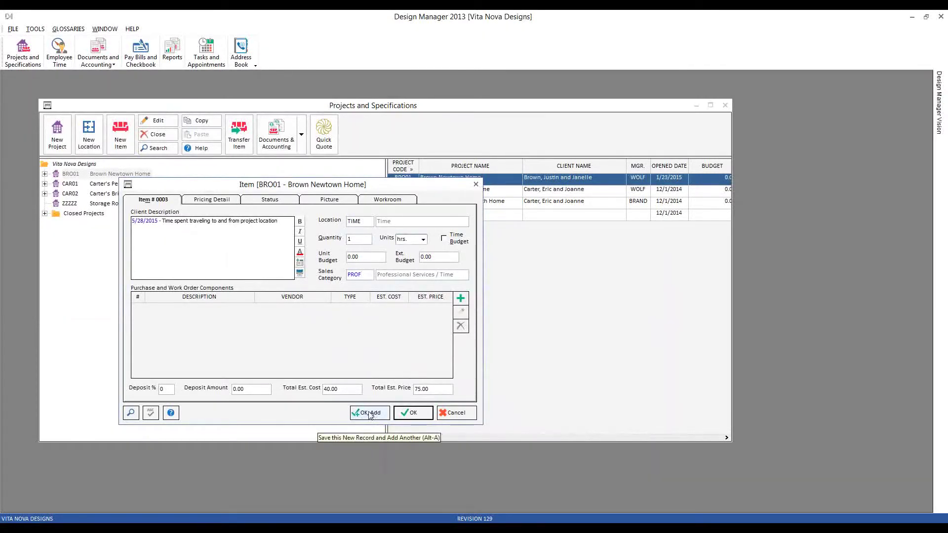
# Step: Save the travel item and start a new date-stamped item with the DESIG design remark
pyautogui.click(369, 413)
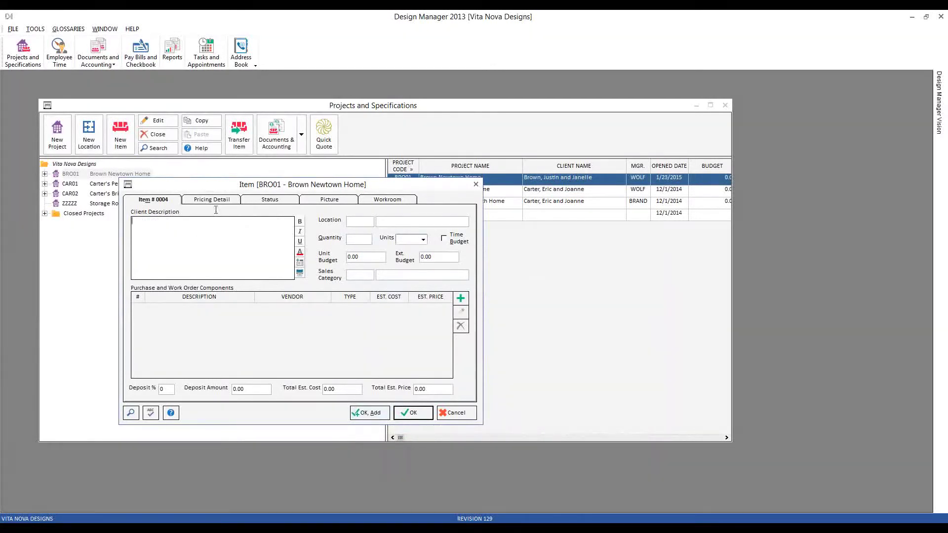
pyautogui.click(300, 262)
pyautogui.click(130, 413)
pyautogui.click(204, 360)
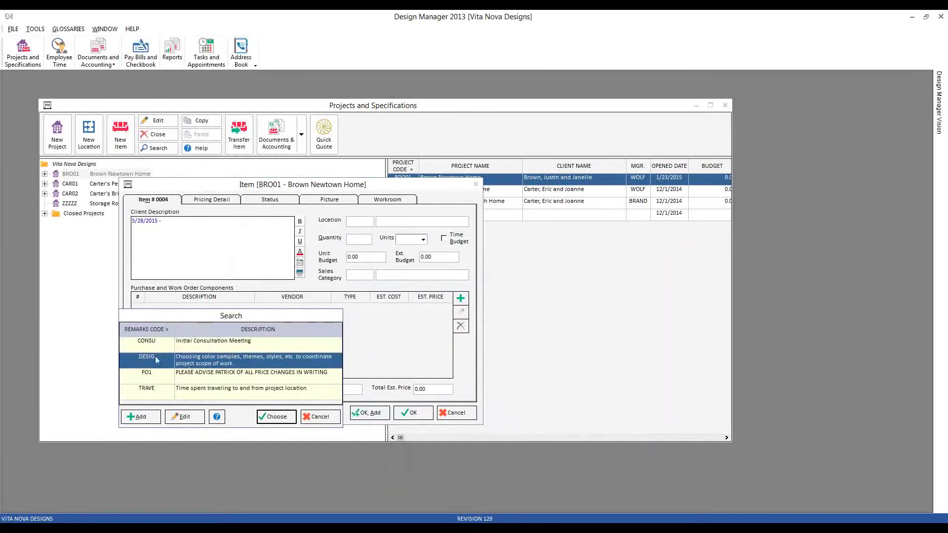
pyautogui.click(275, 417)
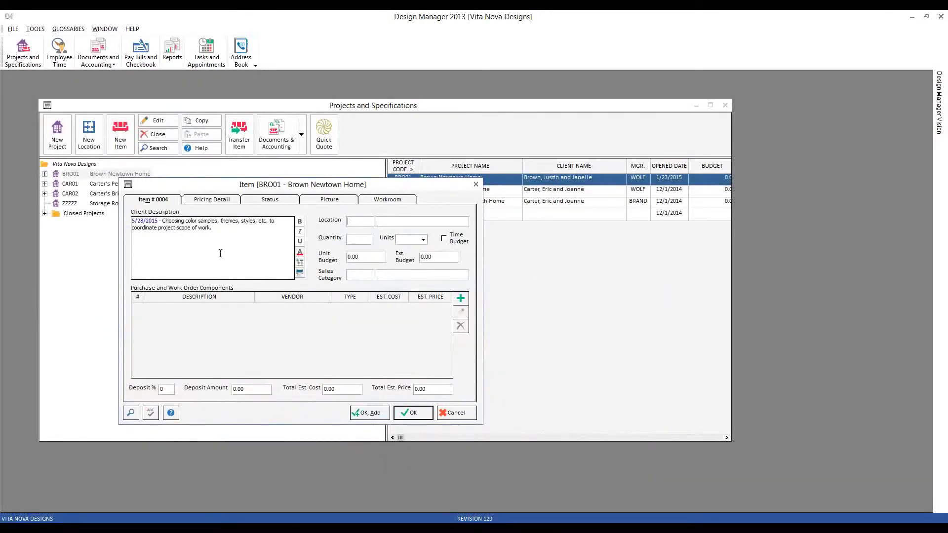
# Step: Set location TIME, 2 hrs., category PROF, estimated price 150.00 and estimated cost 80
pyautogui.click(360, 222)
pyautogui.write('TIME')
pyautogui.press('Tab')
pyautogui.click(423, 240)
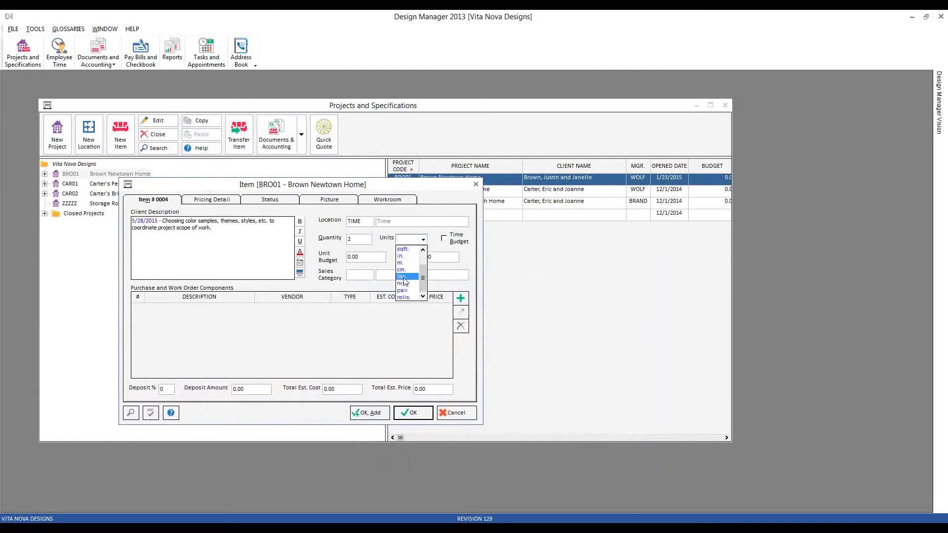
pyautogui.click(403, 283)
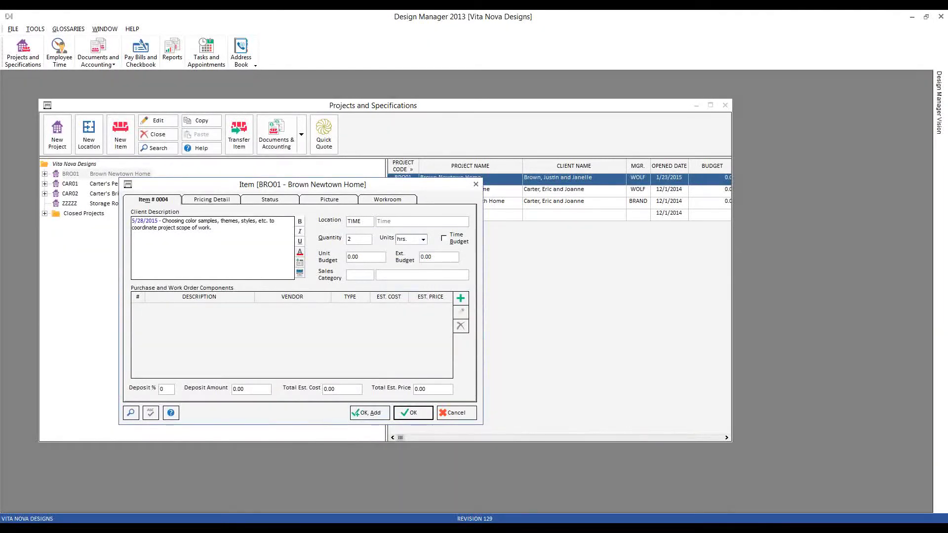
pyautogui.write('PROF')
pyautogui.click(433, 389)
pyautogui.write('15')
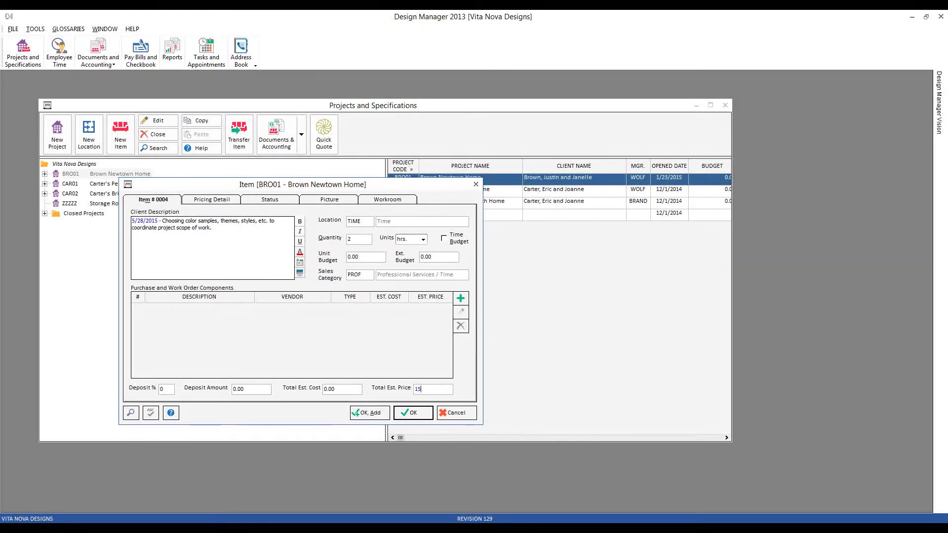
pyautogui.write('0')
pyautogui.click(345, 389)
pyautogui.write('81')
pyautogui.press('BackSpace')
pyautogui.write('00')
# Step: Save the design item and review items 0003 and 0004 under Brown Newtown Home
pyautogui.click(427, 415)
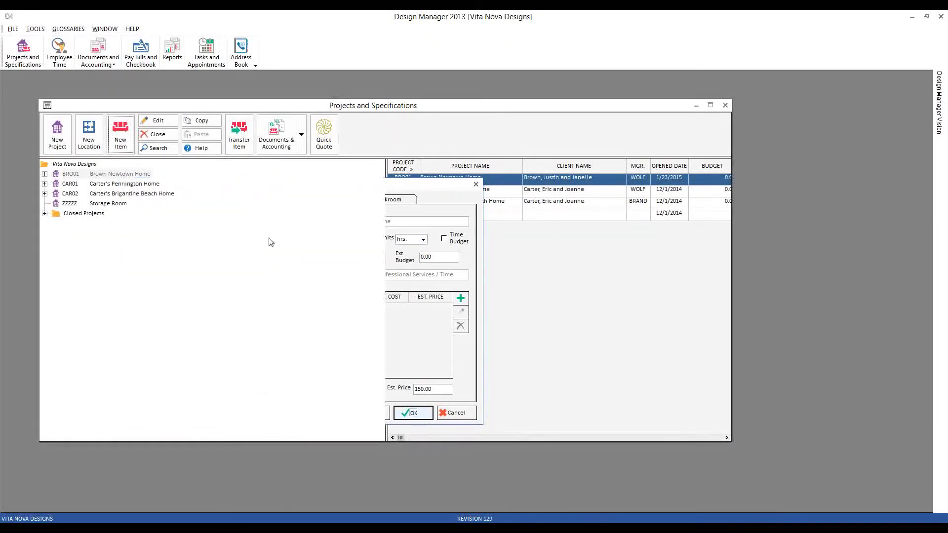
pyautogui.click(127, 214)
pyautogui.click(129, 223)
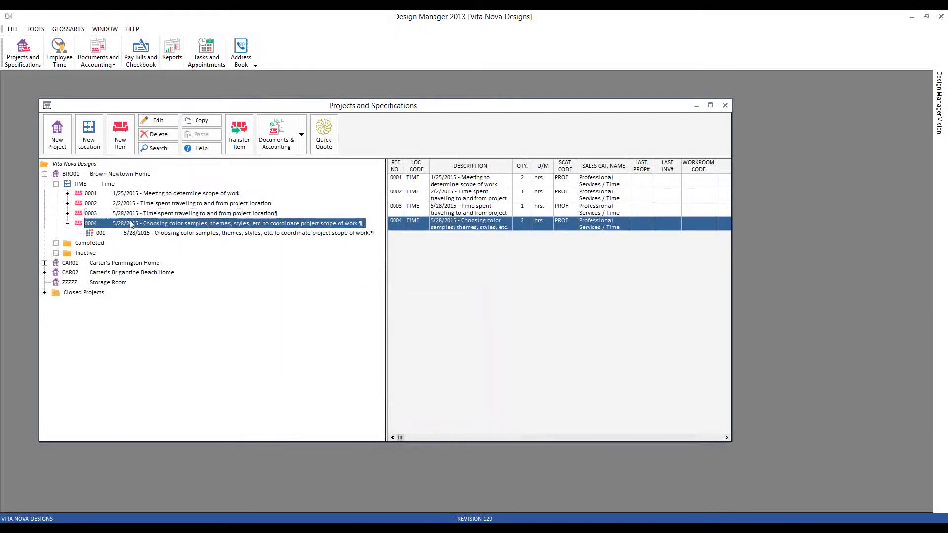
pyautogui.click(130, 215)
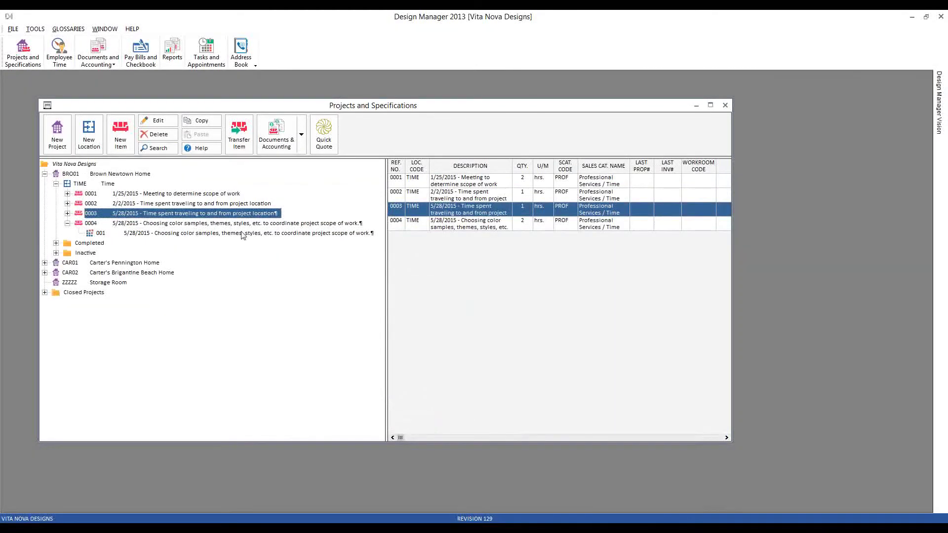